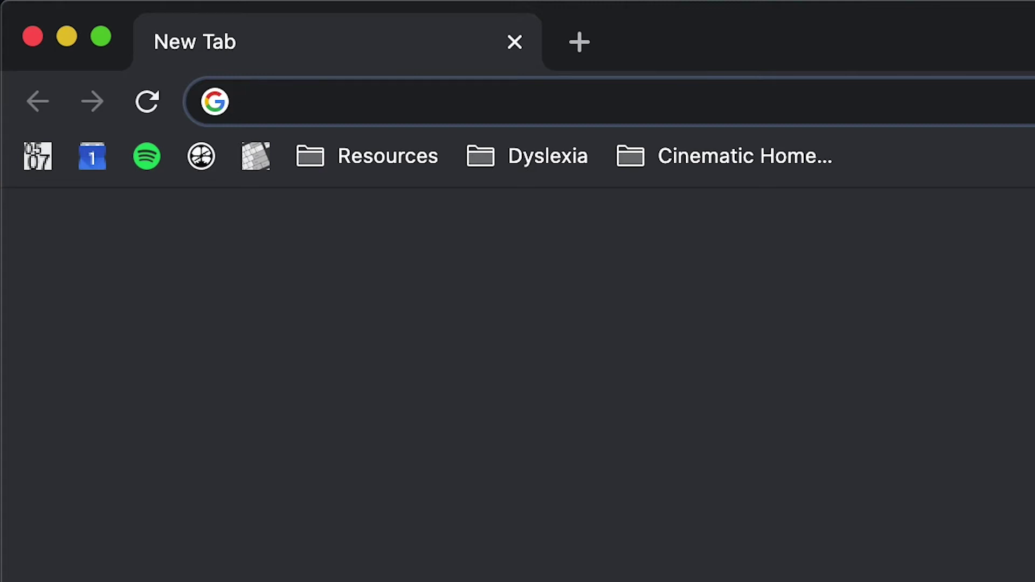
Step: Enter gmail.com in the address bar of a new blank tab
text(gmail.c)
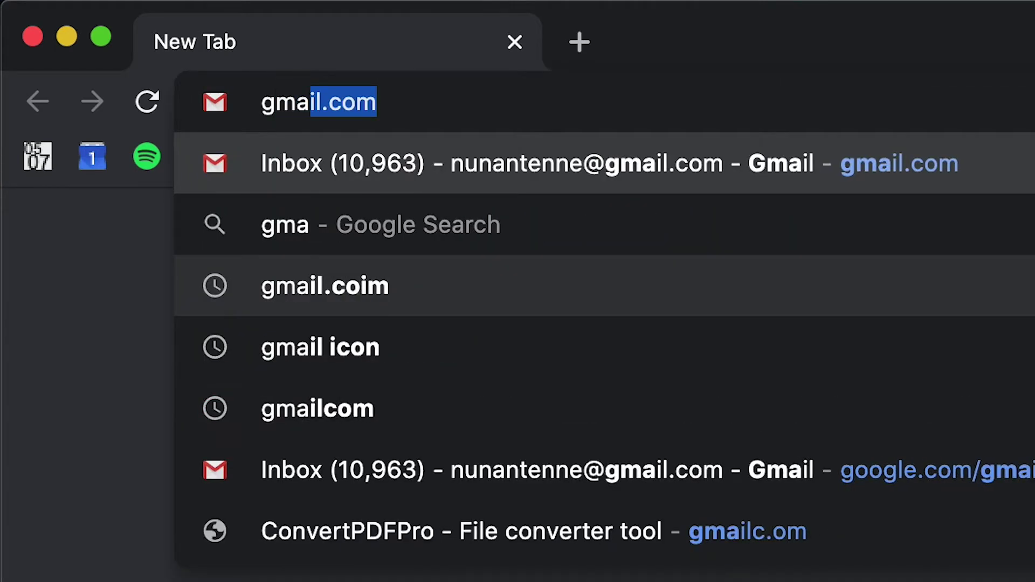
text(om)
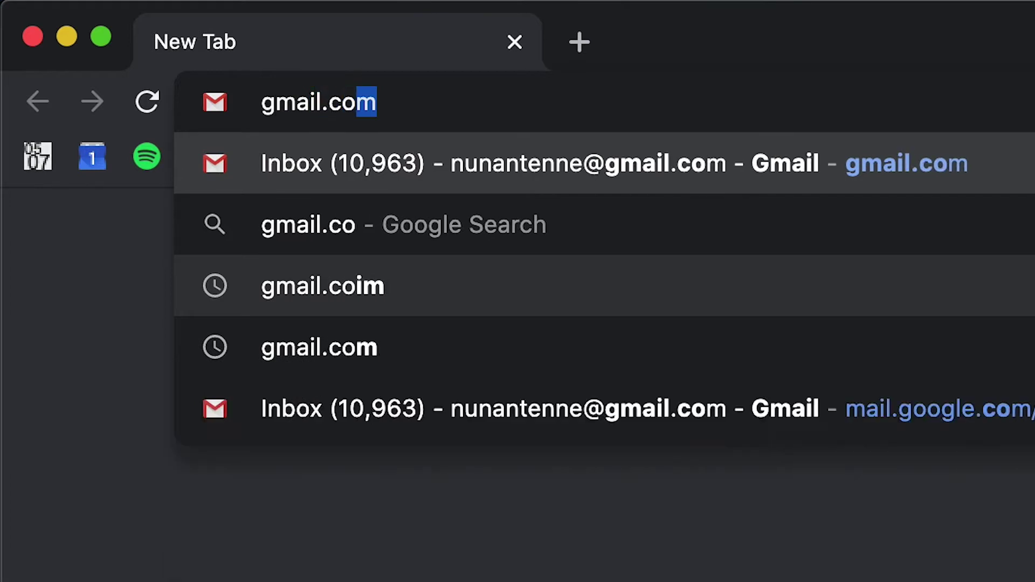
Step: Load gmail.com to bring up the Google sign-in page
key(Return)
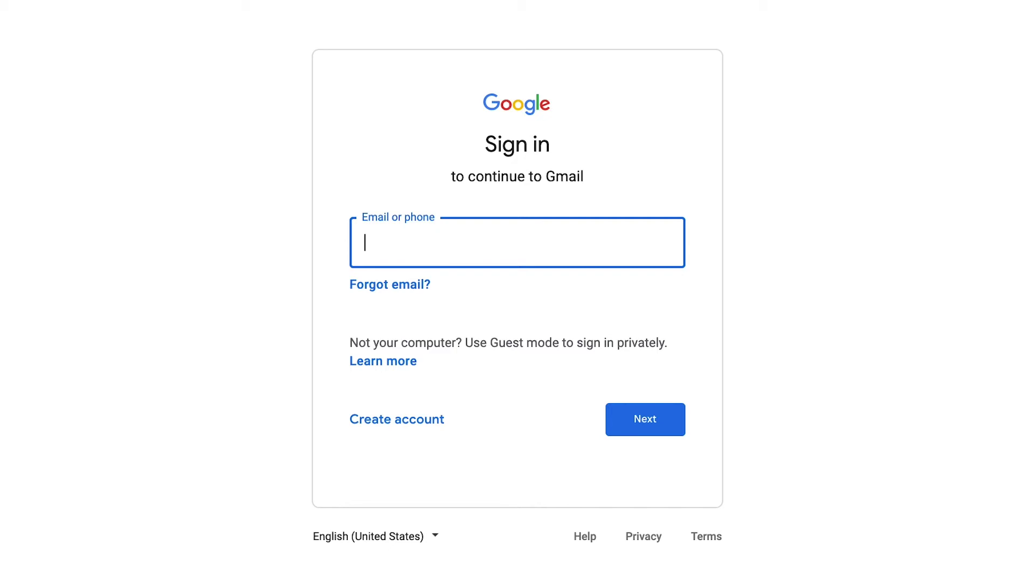
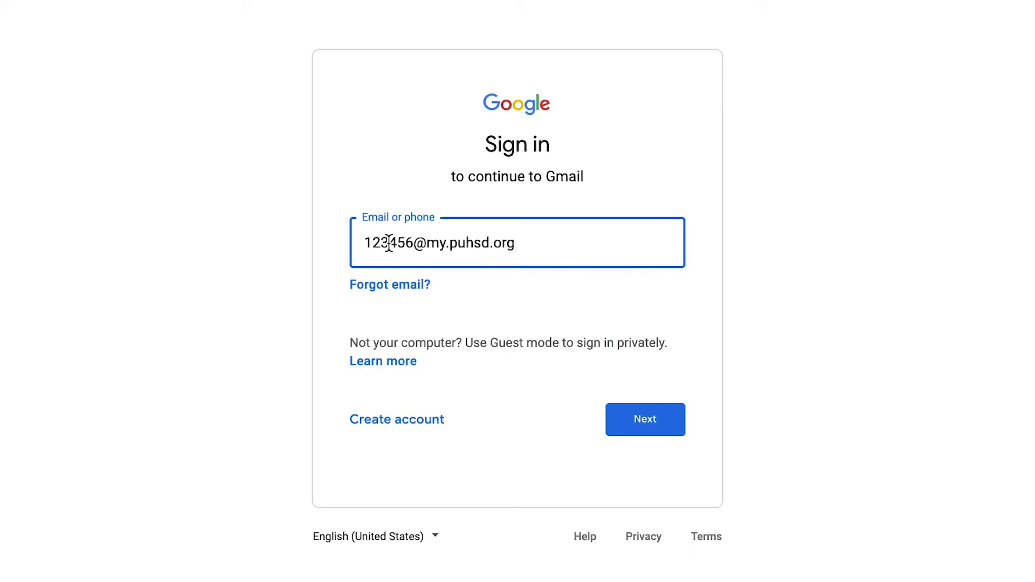
Step: Enter the student's district e-mail address and continue with Next
click(633, 417)
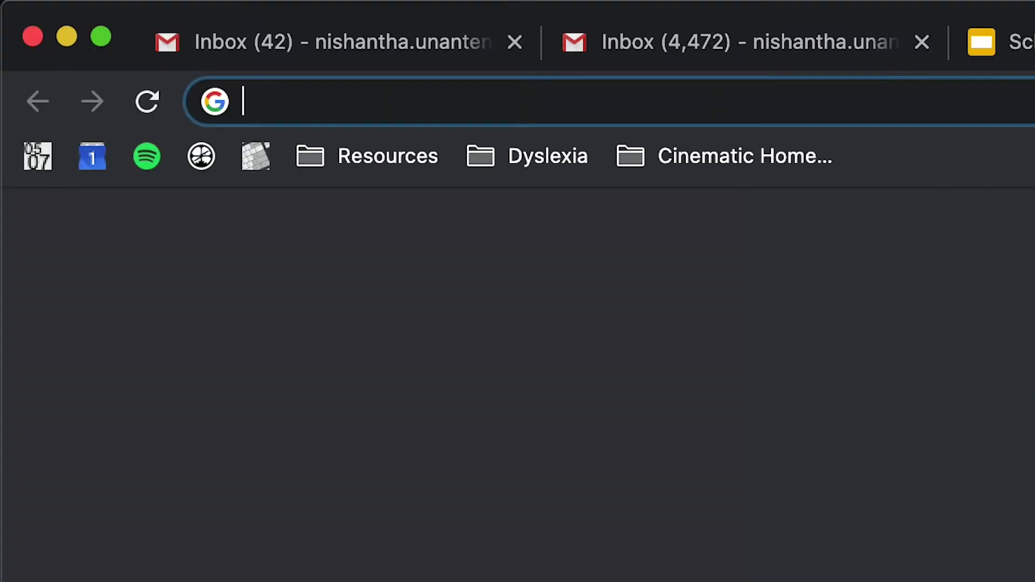
Step: Go to puhsd.org and follow its ClassLink link to the sign-in page
text(puhsd.org)
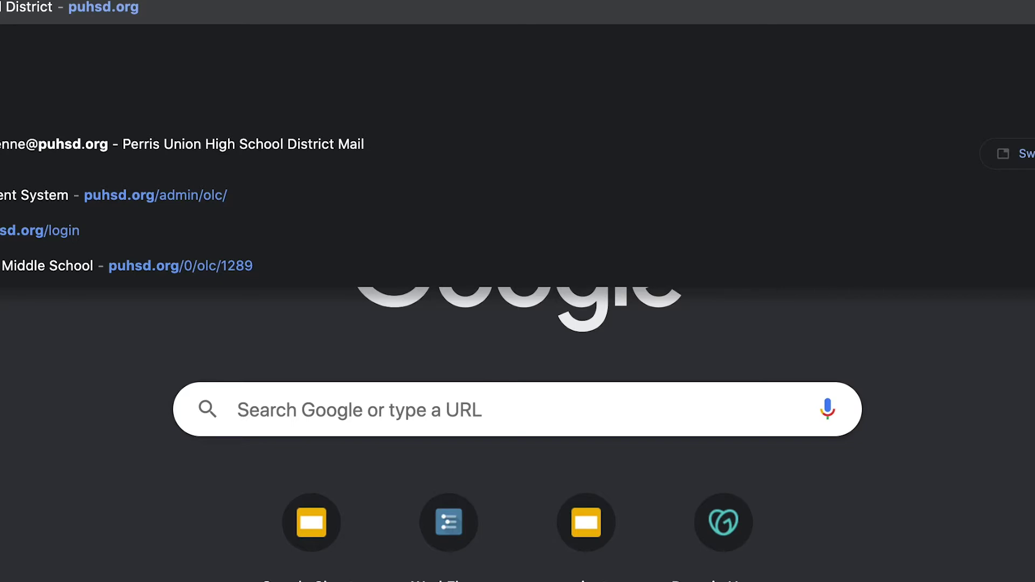
key(Return)
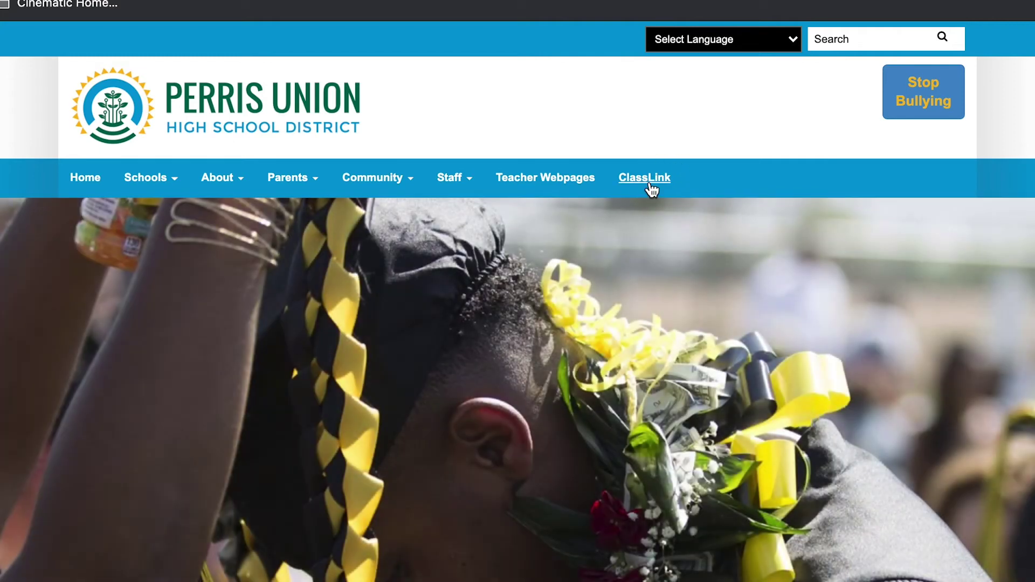
click(650, 184)
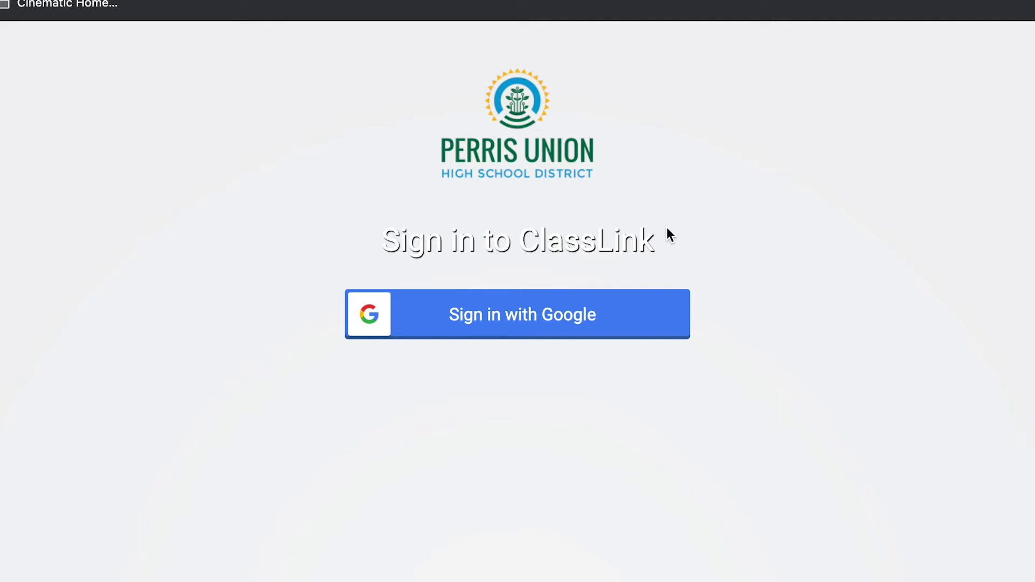
Step: Sign in to ClassLink with Google, choosing the puhsd.org school account
click(576, 319)
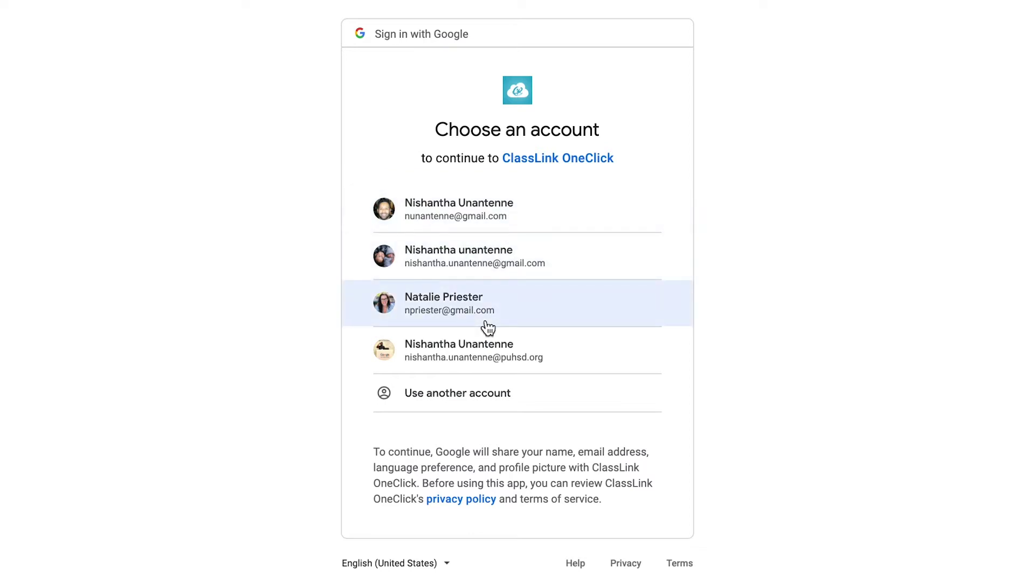
click(475, 364)
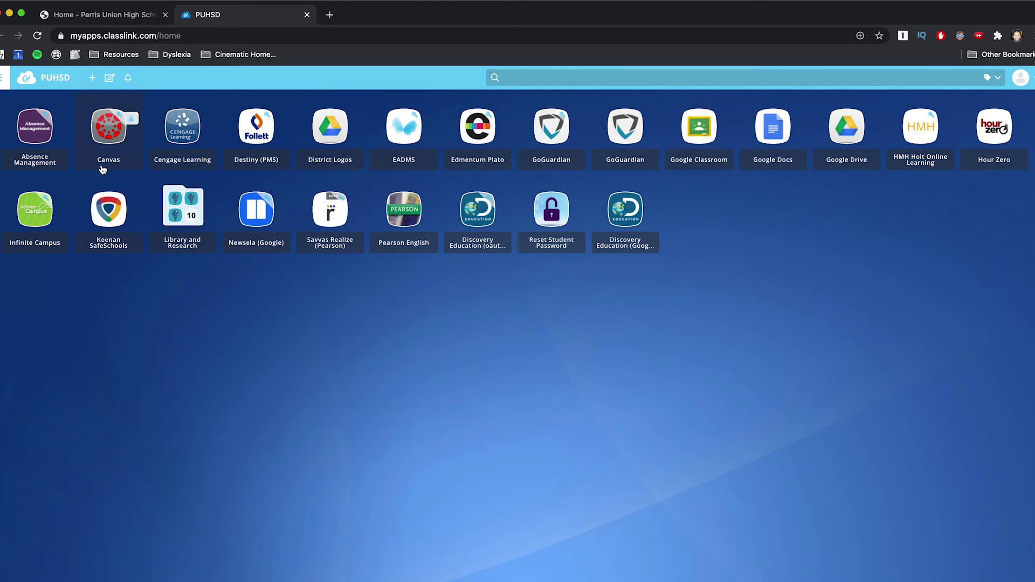
Step: Launch Canvas with the puhsd.org account and open the Science 7 Period 01 course
click(105, 138)
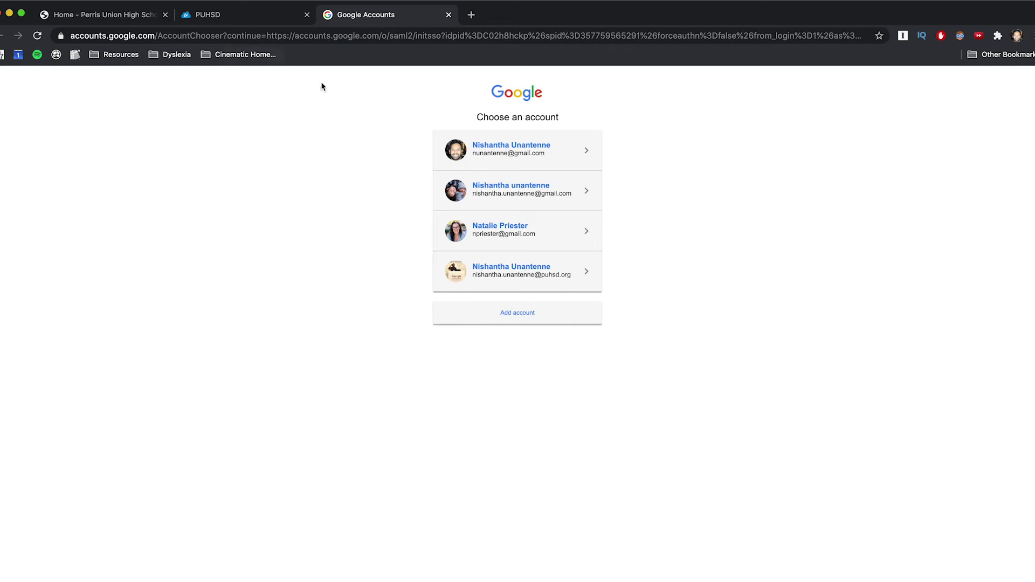
click(500, 280)
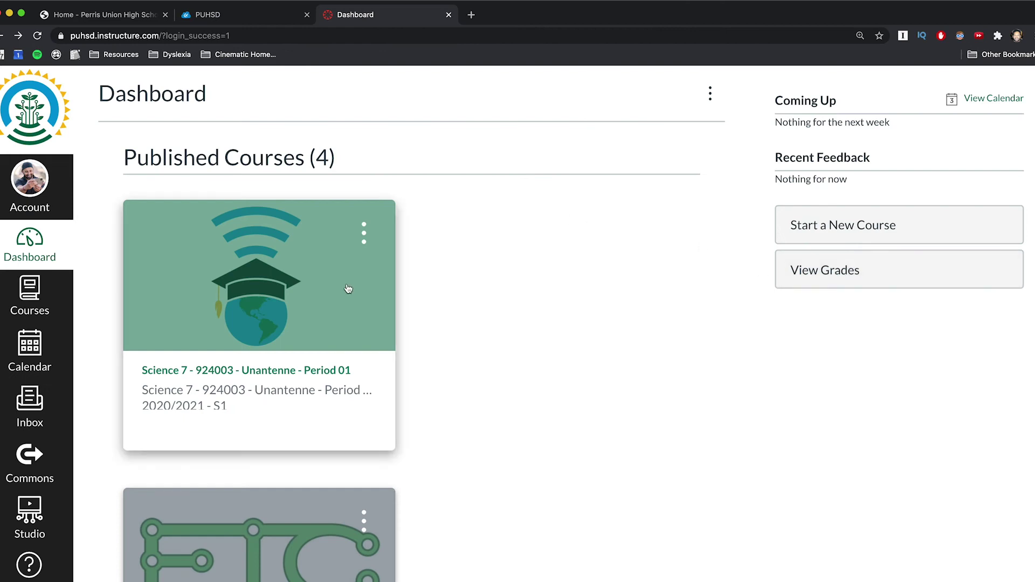
scroll(521, 296, down, 10)
scroll(522, 299, down, 5)
scroll(521, 299, up, 14)
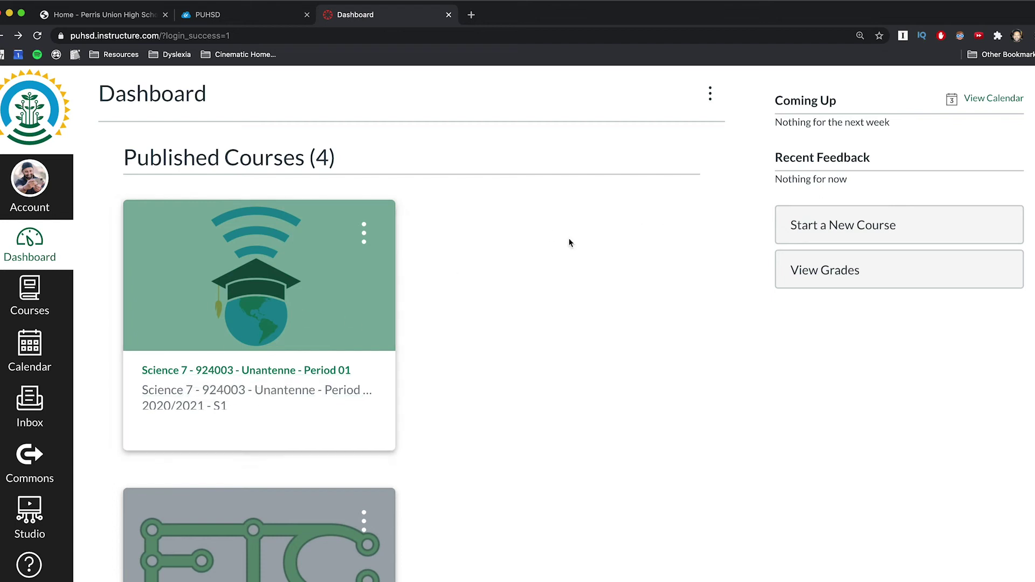
click(255, 293)
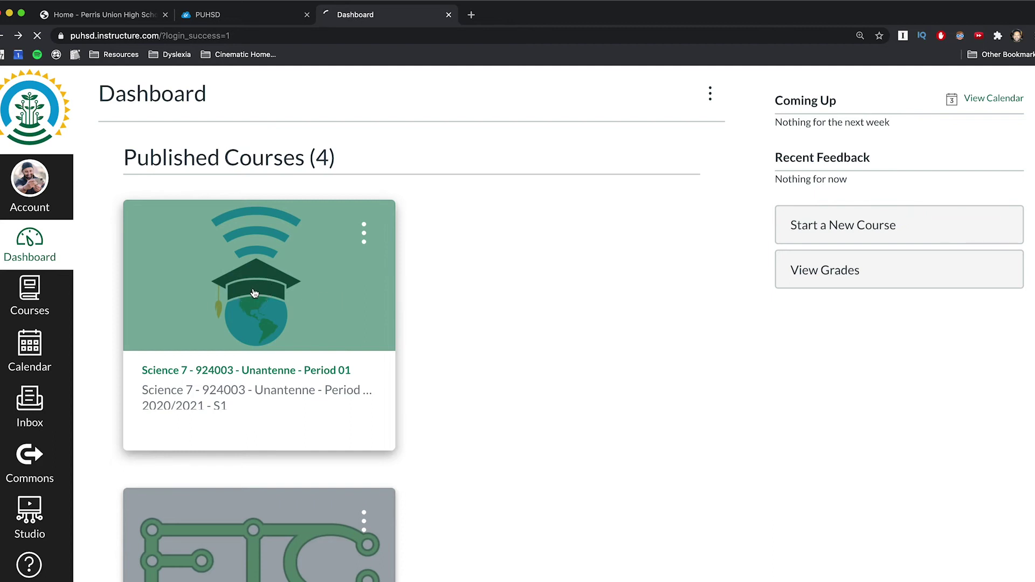
Step: Copy the Period 1 Google Classroom class code, then open the launchpad.classlink.com link
scroll(531, 236, down, 1)
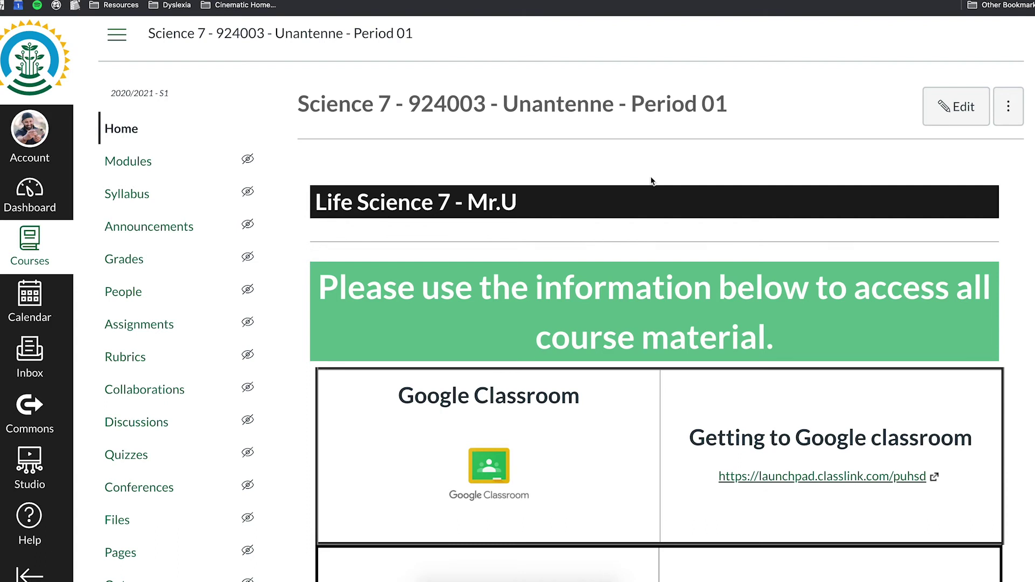
scroll(651, 180, down, 3)
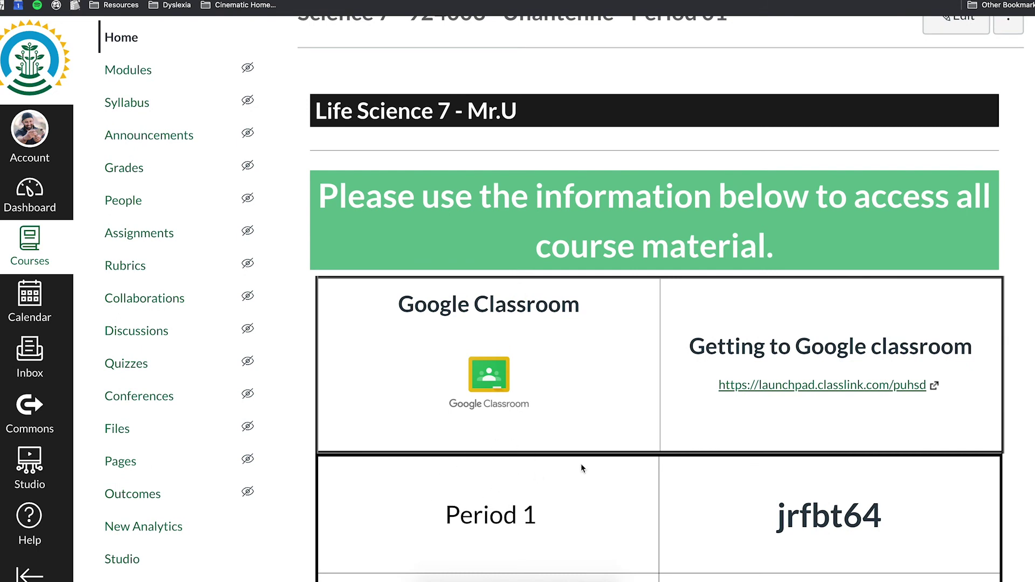
click(778, 522)
drag(779, 522, 880, 521)
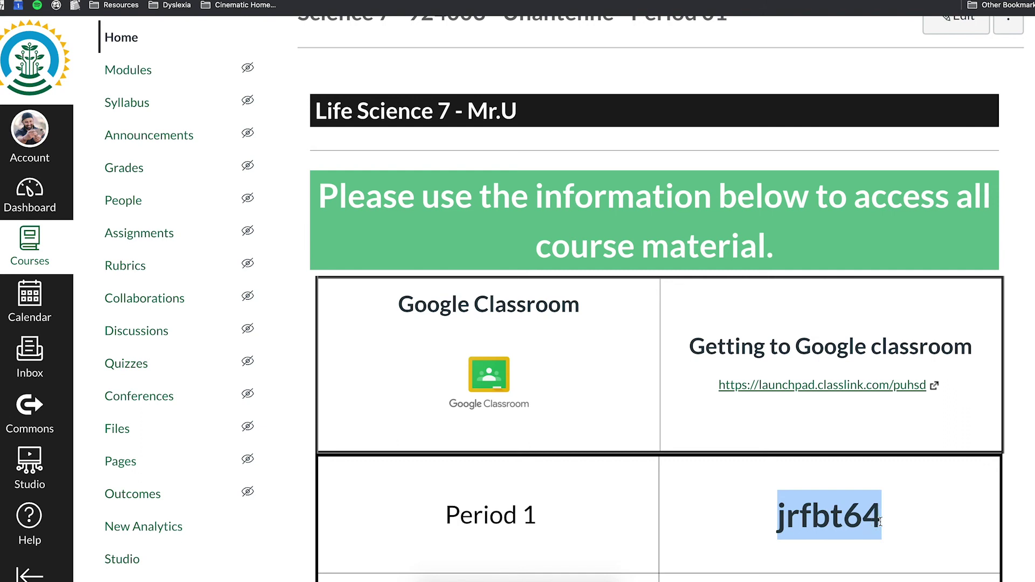
right_click(839, 521)
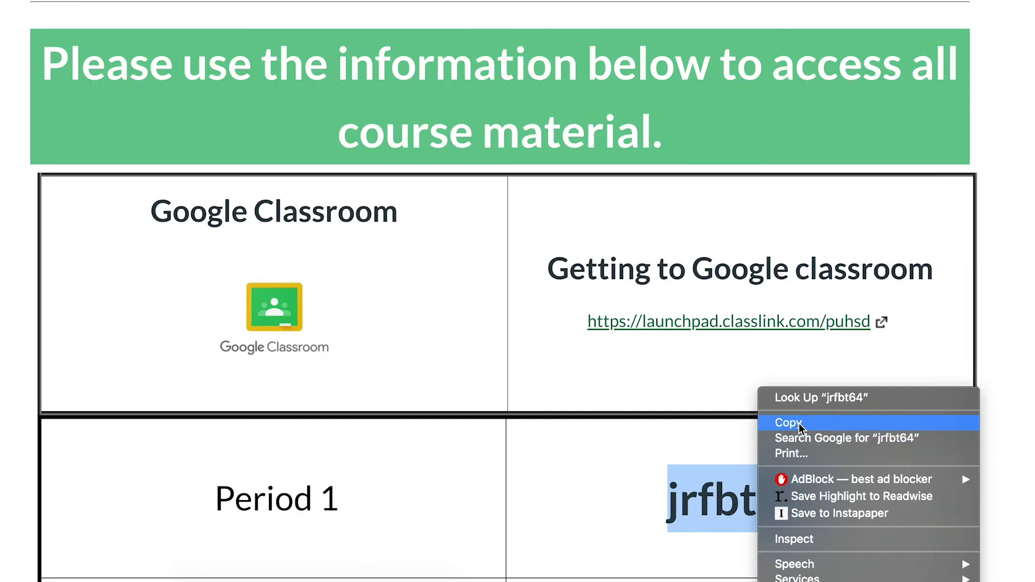
click(873, 460)
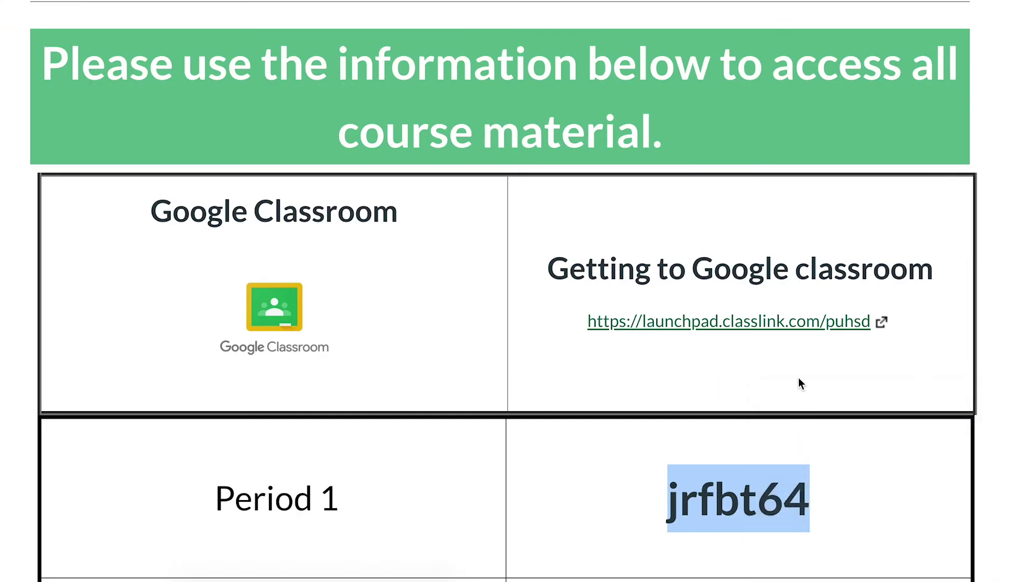
click(800, 330)
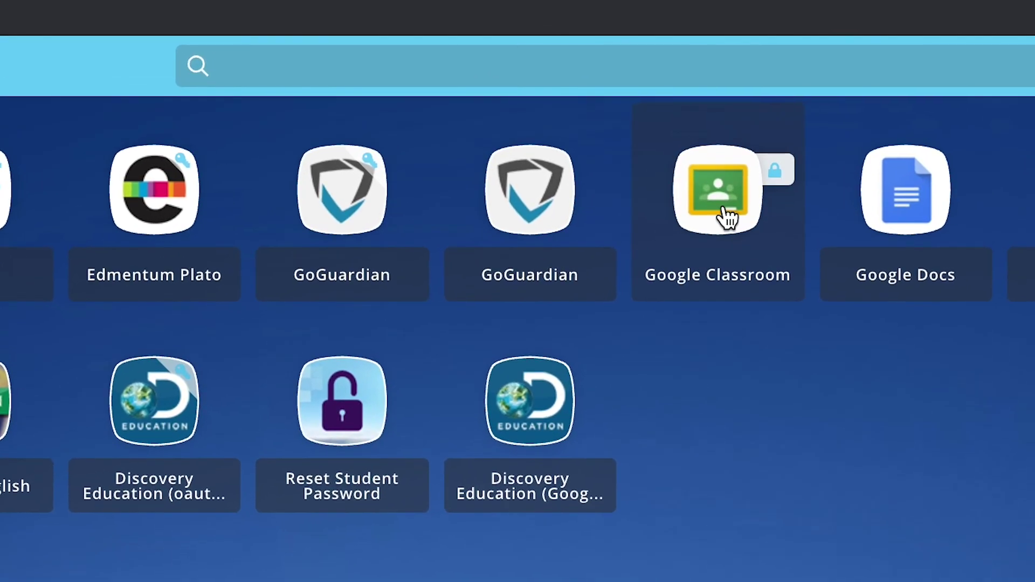
Step: Open Google Classroom from ClassLink and choose Join class from the + menu
click(725, 210)
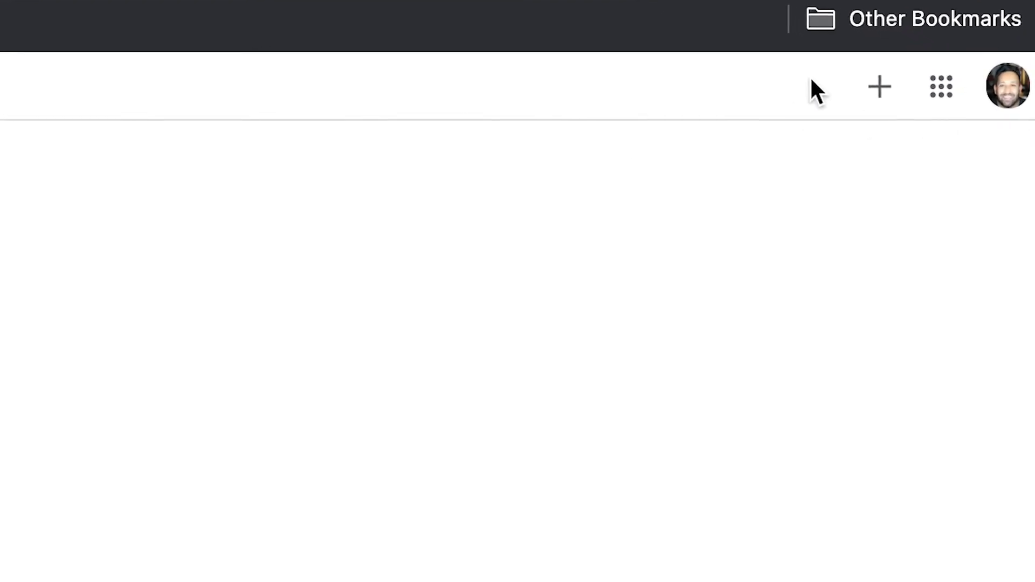
click(869, 102)
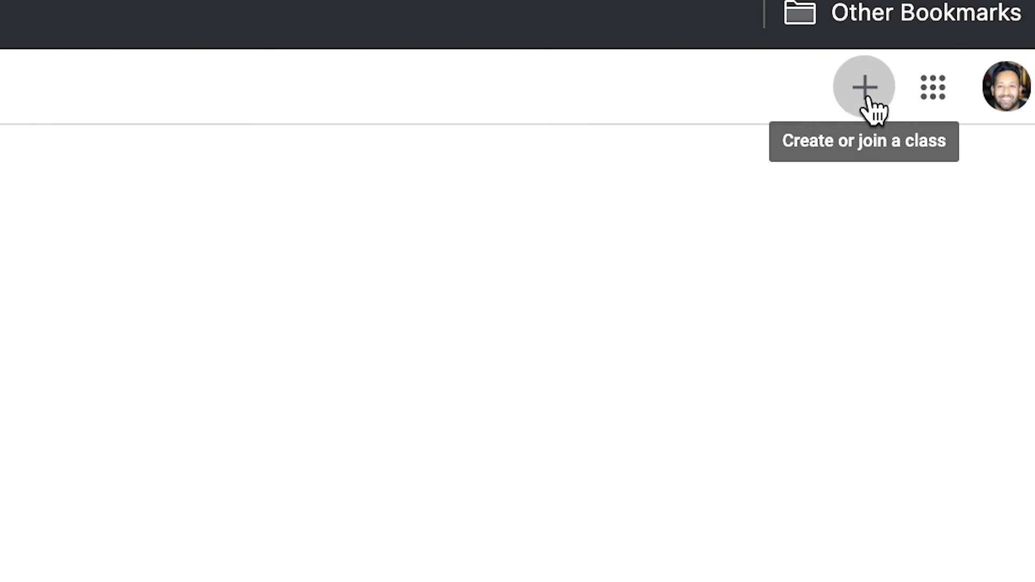
click(811, 157)
click(469, 177)
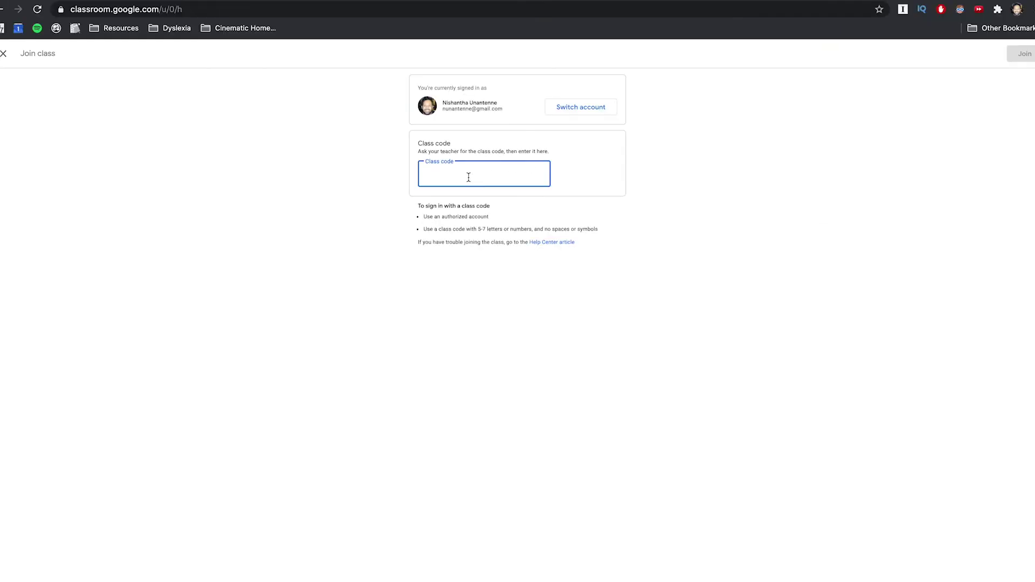
Step: Paste the copied Period 1 code into the Class code field, checking it against the Canvas page
key(super+v)
click(701, 240)
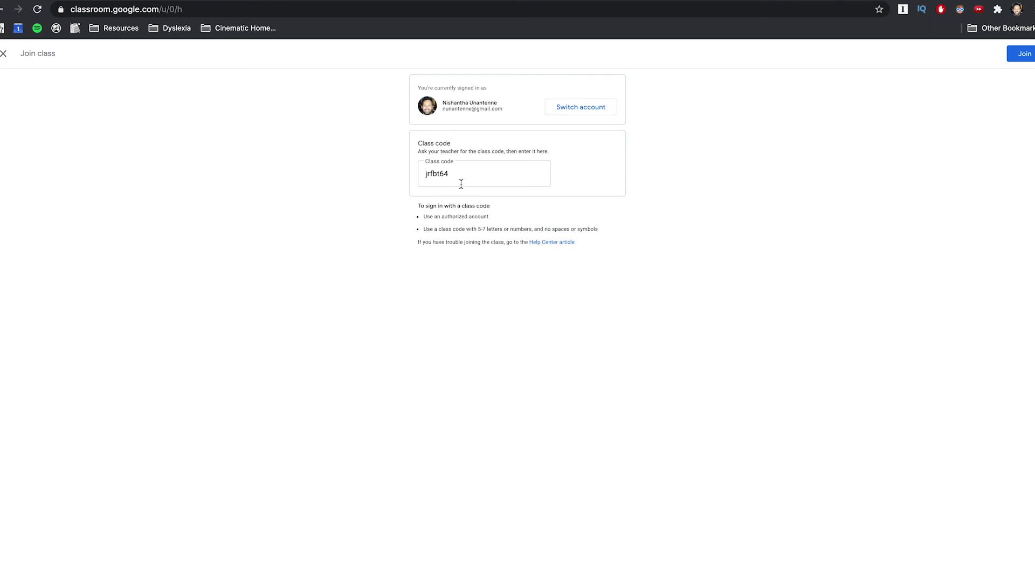
click(411, 1)
scroll(563, 383, down, 3)
scroll(564, 383, down, 2)
click(467, 163)
click(492, 182)
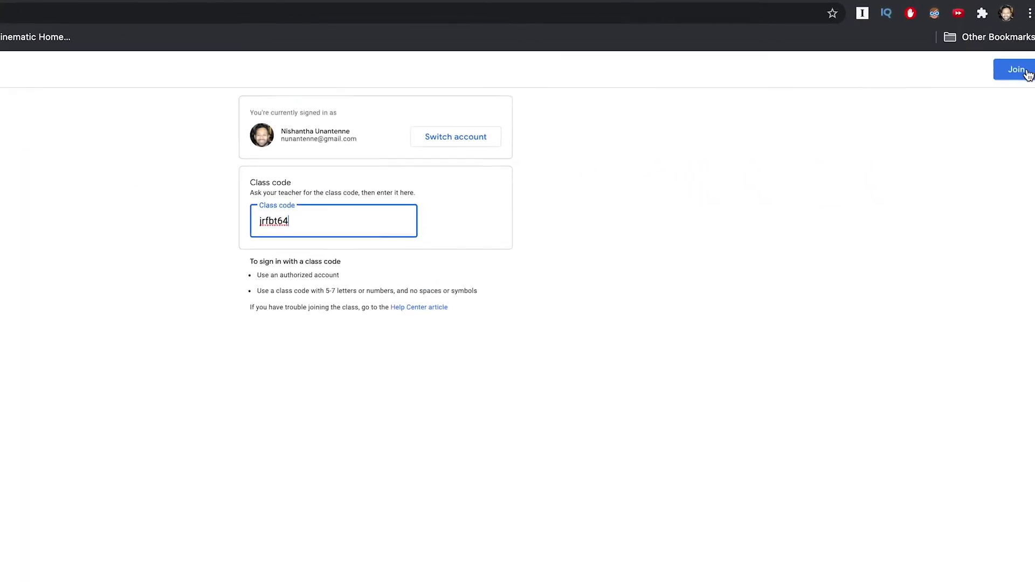